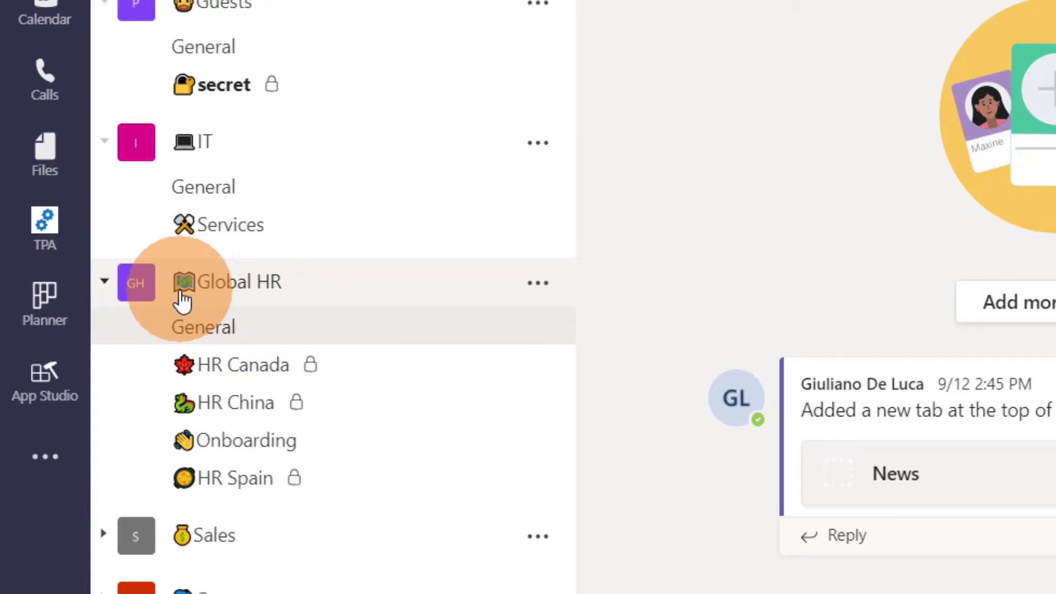
Create a private team from scratch named with a balance-scale emoji followed by 'Legal'
mouse_move(330, 372)
left_mouse_down()
mouse_move(375, 379)
mouse_move(325, 371)
mouse_move(169, 382)
mouse_move(590, 379)
left_mouse_up()
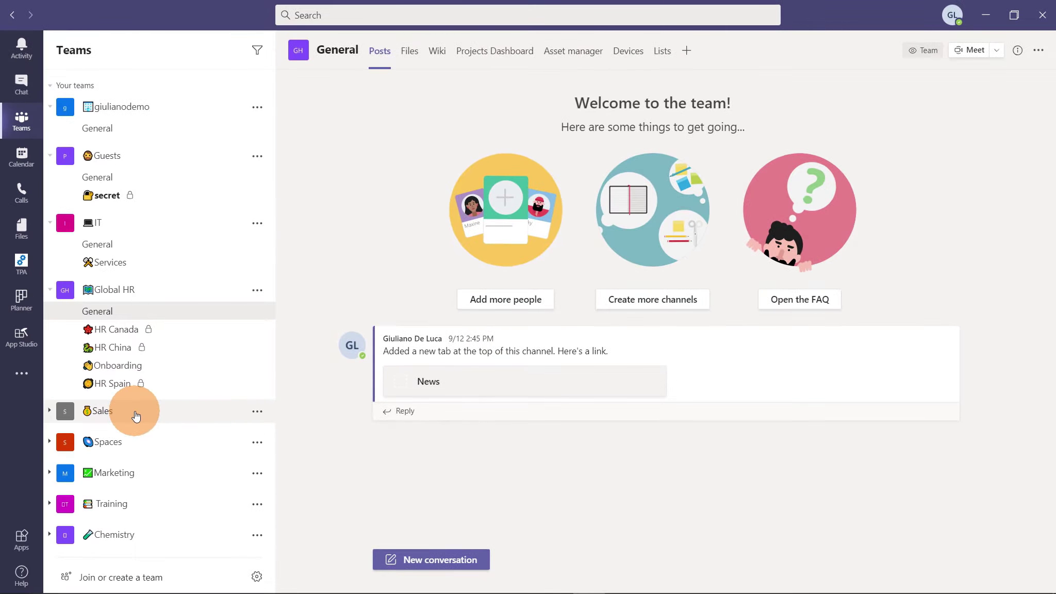
left_click(148, 579)
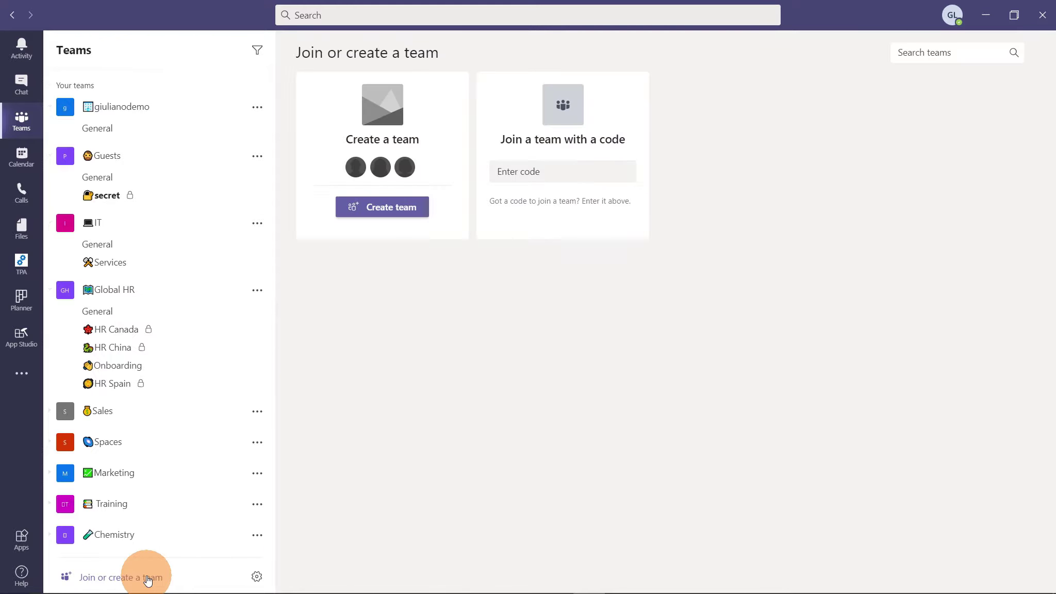
left_click(408, 214)
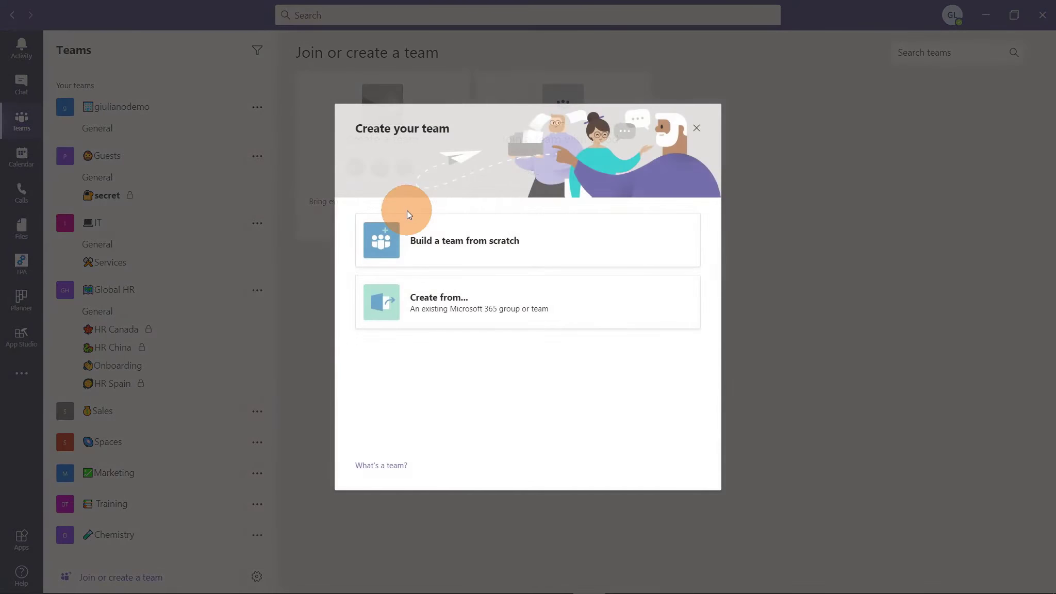
left_click(554, 237)
left_click(563, 195)
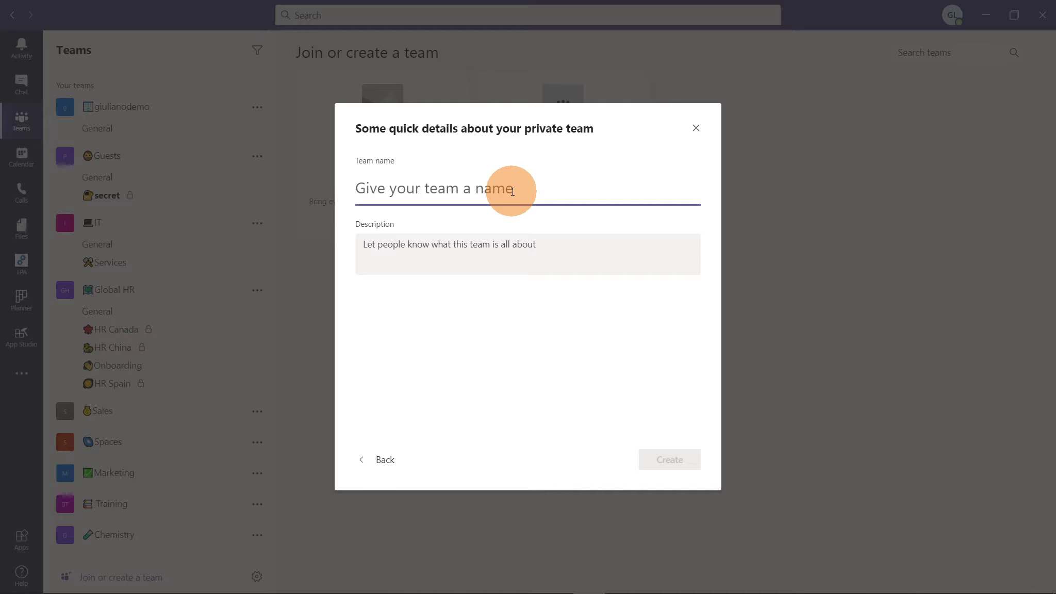
key("super+period")
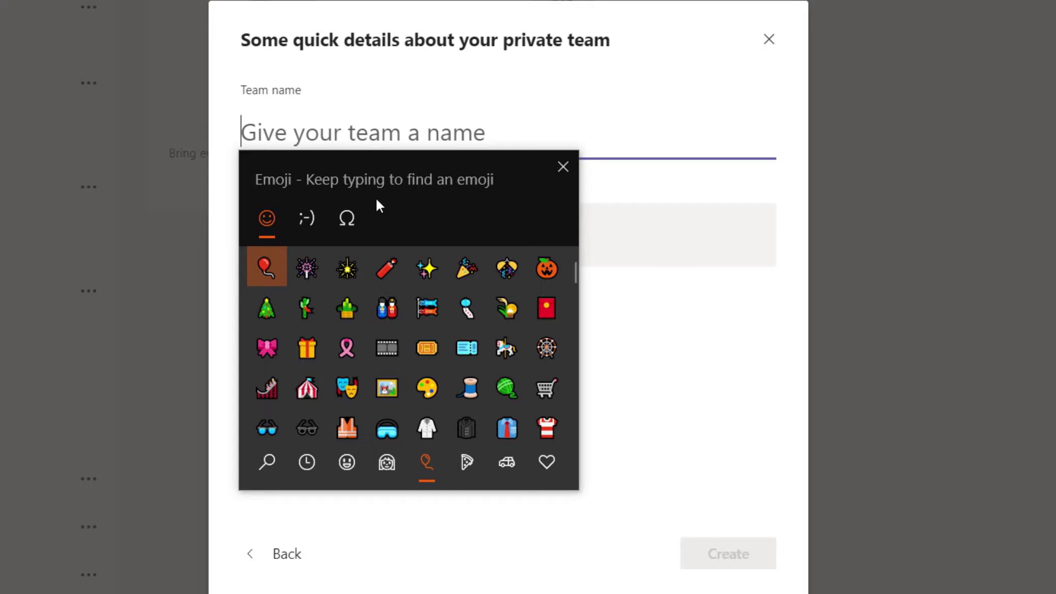
type("lega")
left_click(257, 262)
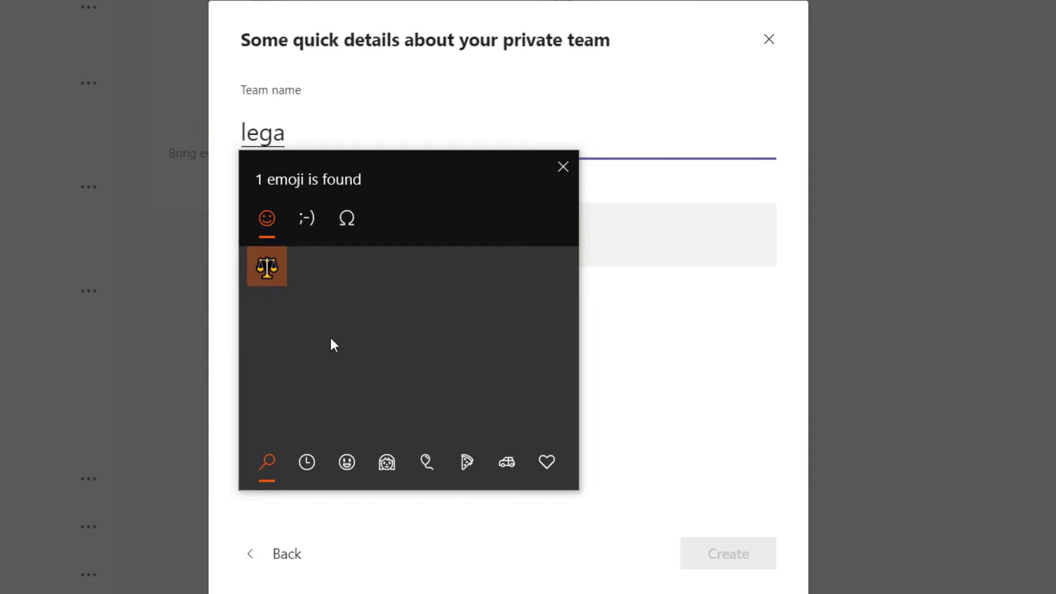
left_click(276, 277)
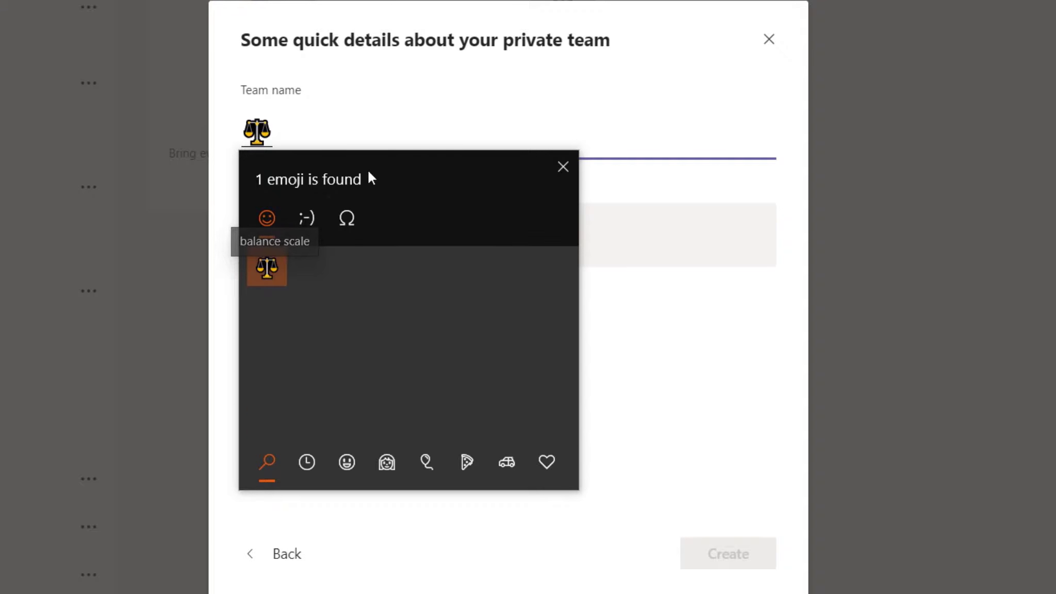
left_click(419, 135)
type("Leag")
key("BackSpace")
key("BackSpace")
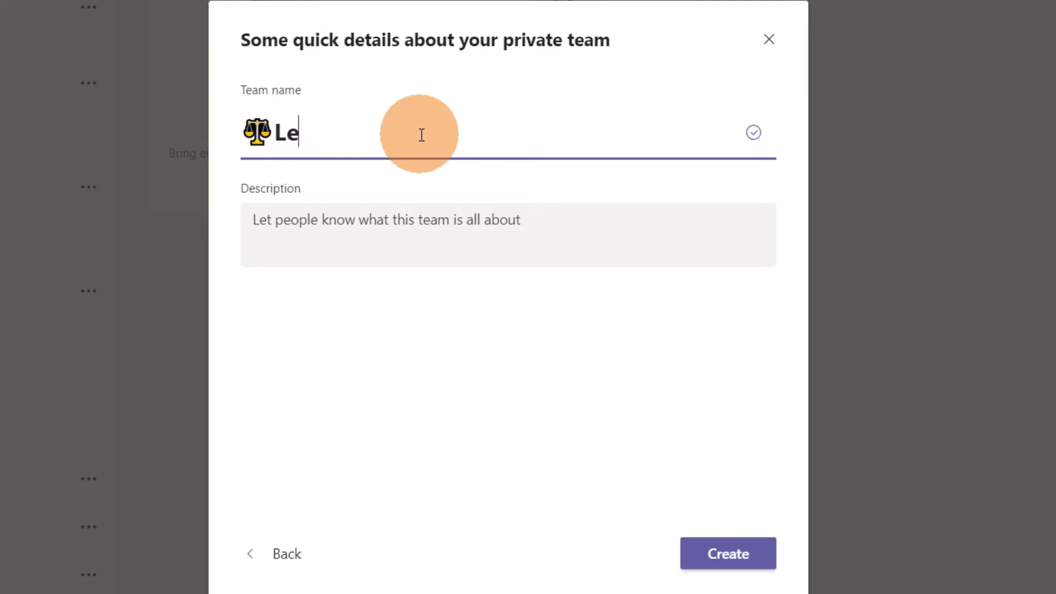
type("gal")
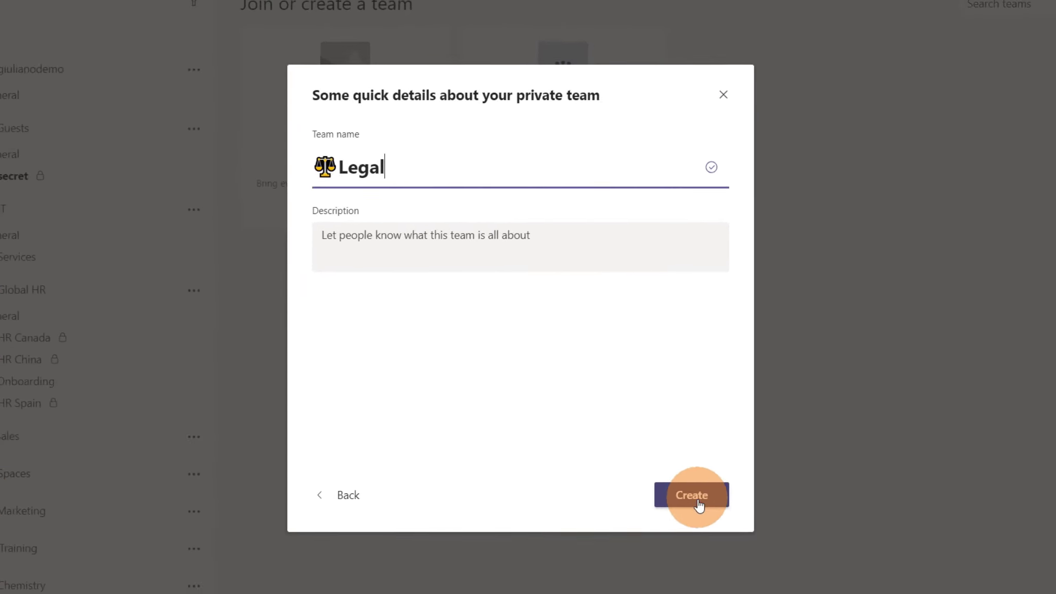
left_click(675, 466)
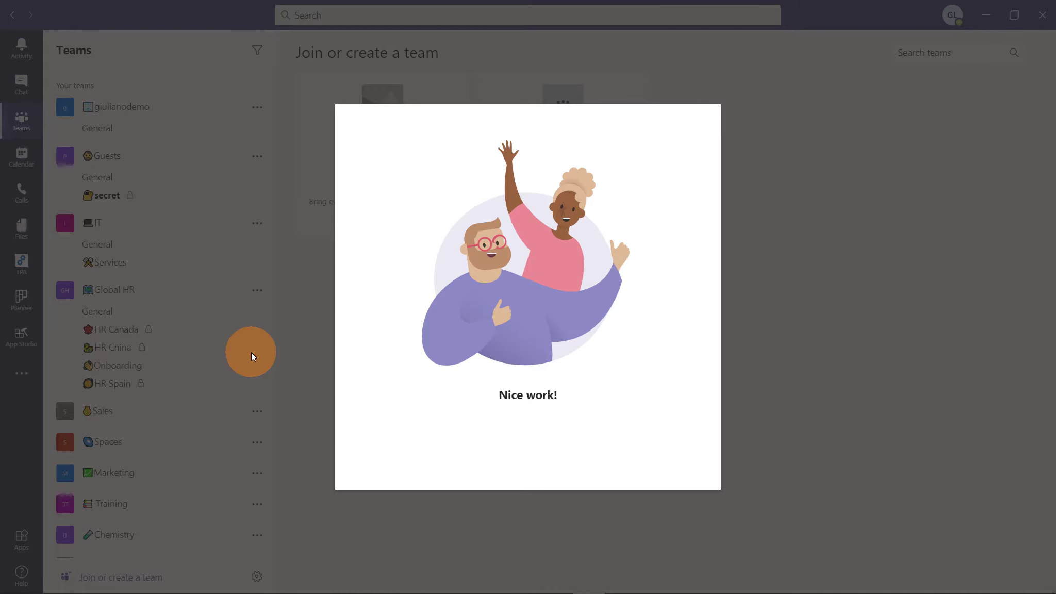
left_click(671, 461)
scroll(94, 487, "down", 1)
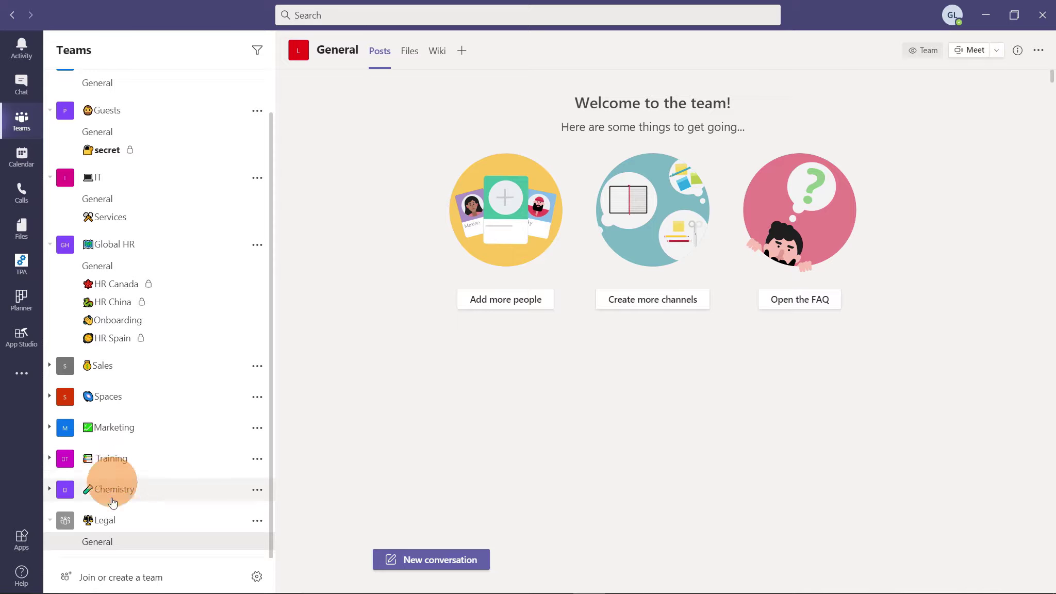
left_click(257, 521)
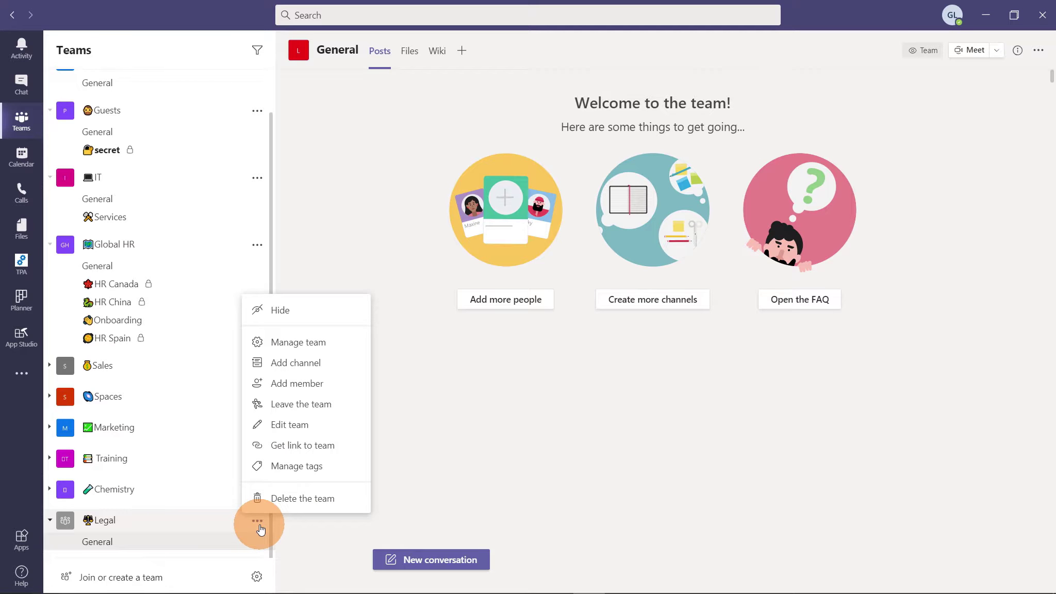
left_click(334, 375)
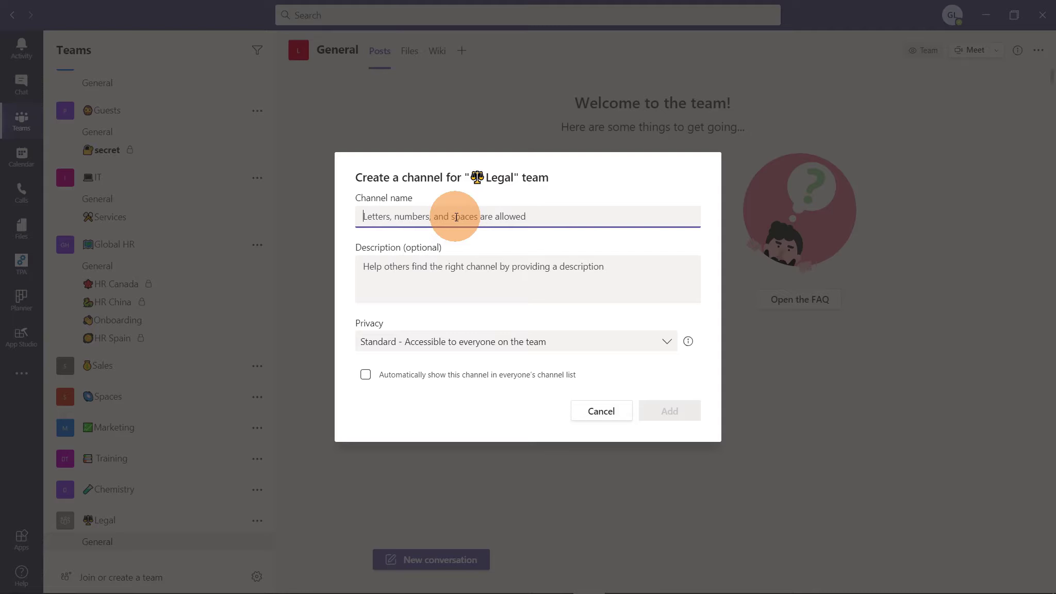
Name the new channel with a scroll emoji plus 'Policies' and add it to Legal
key("super+period")
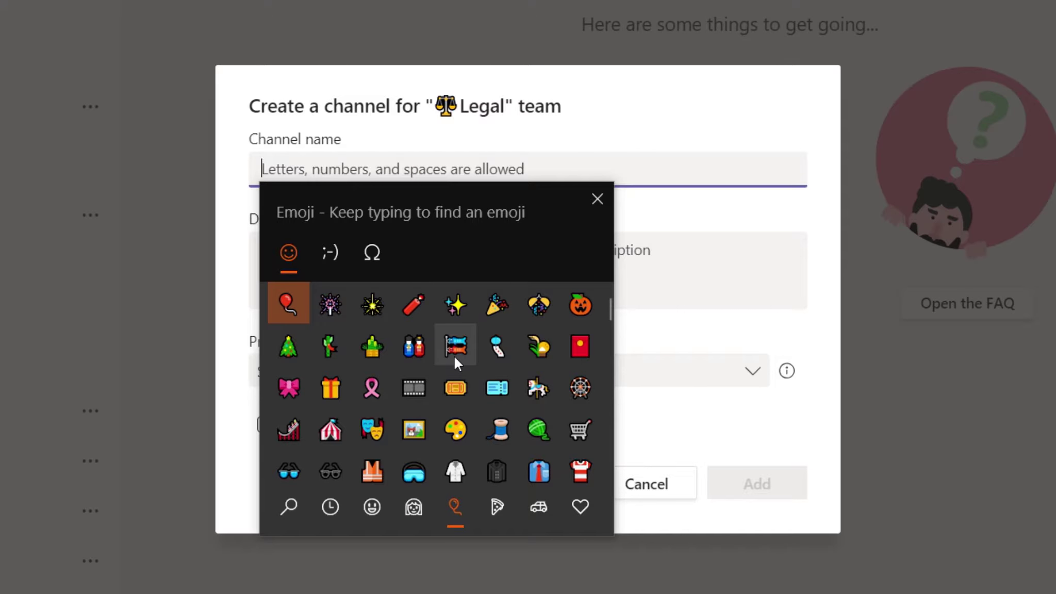
type("fin")
key("BackSpace")
key("BackSpace")
key("BackSpace")
left_click(503, 428)
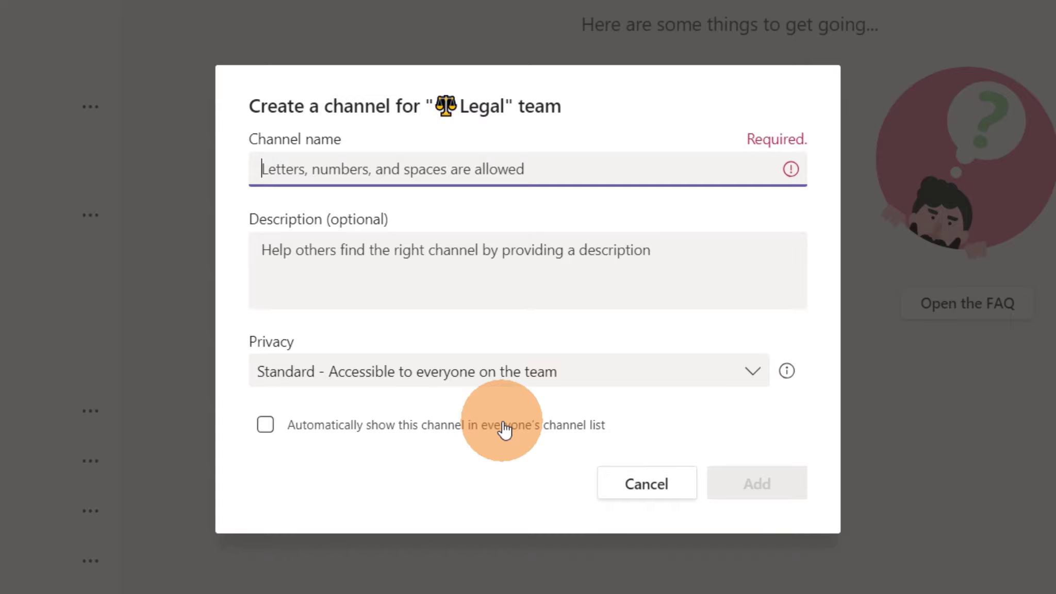
type("book")
key("BackSpace")
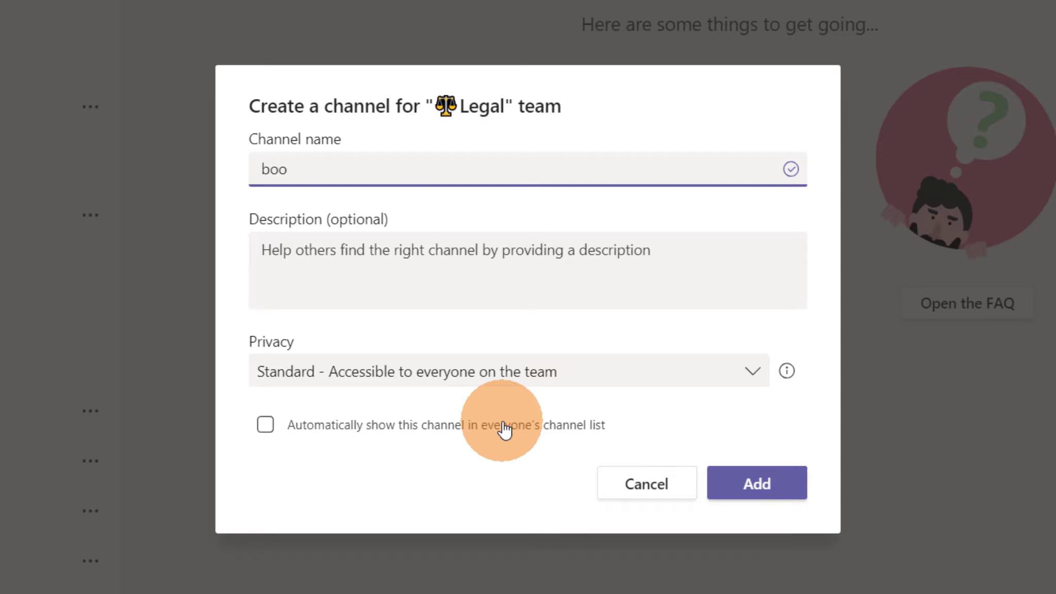
key("BackSpace")
key("BackSpace")
key("BackSpace")
key("super+period")
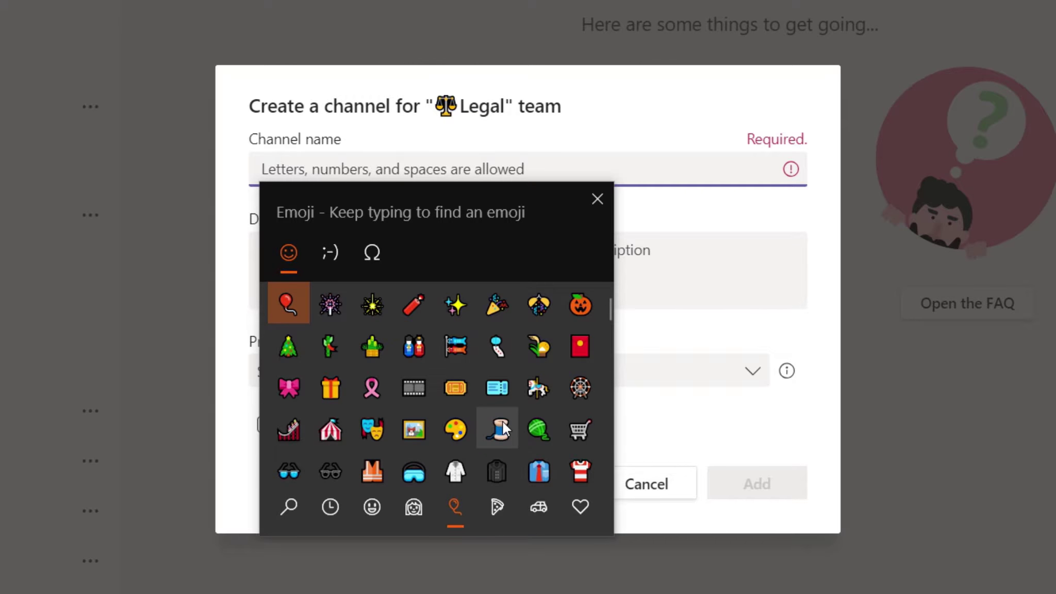
type("boo")
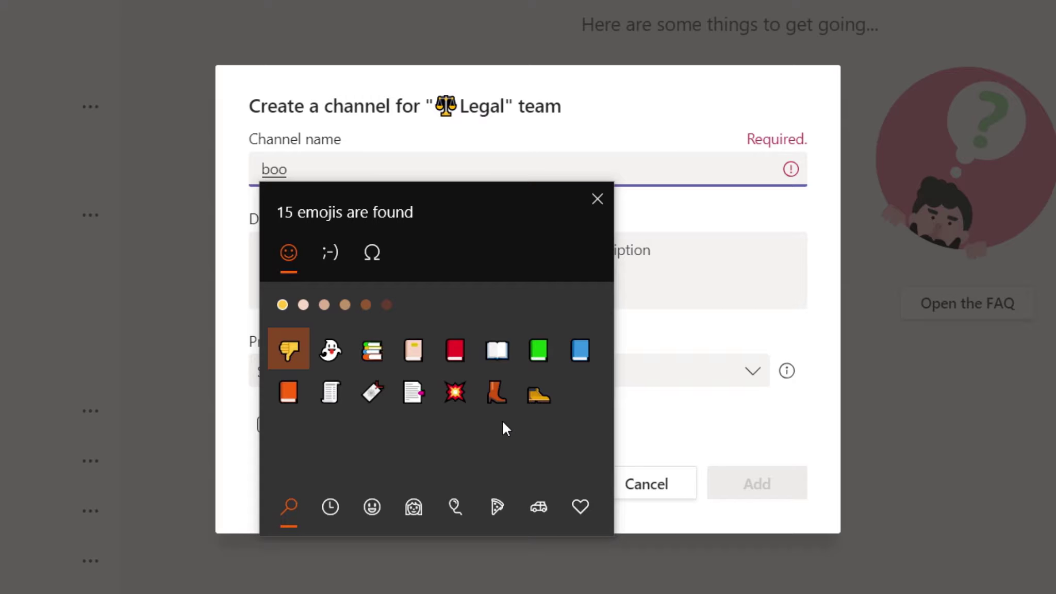
left_click(327, 398)
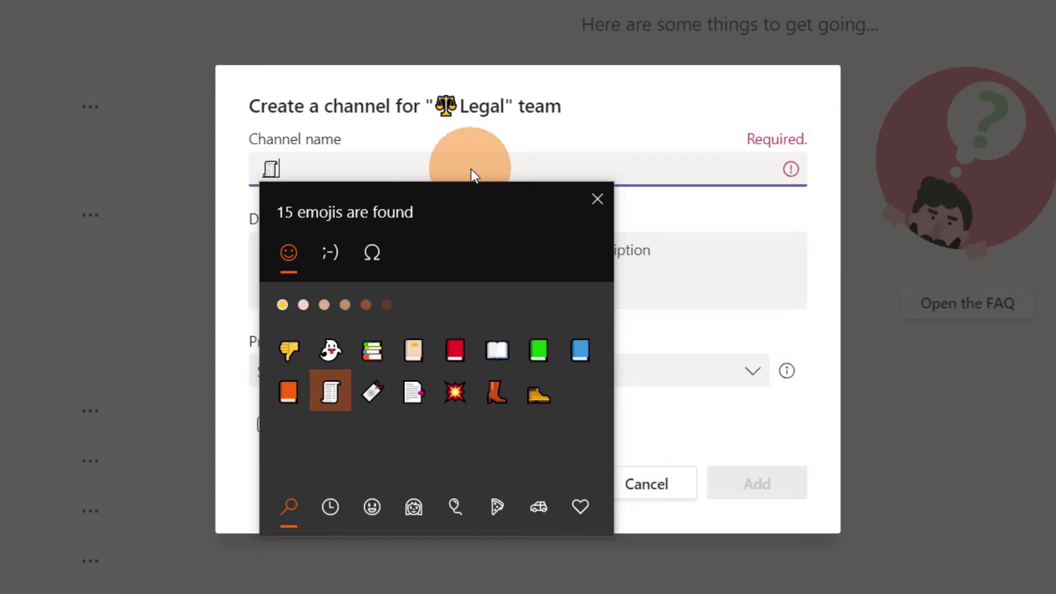
type("Policies")
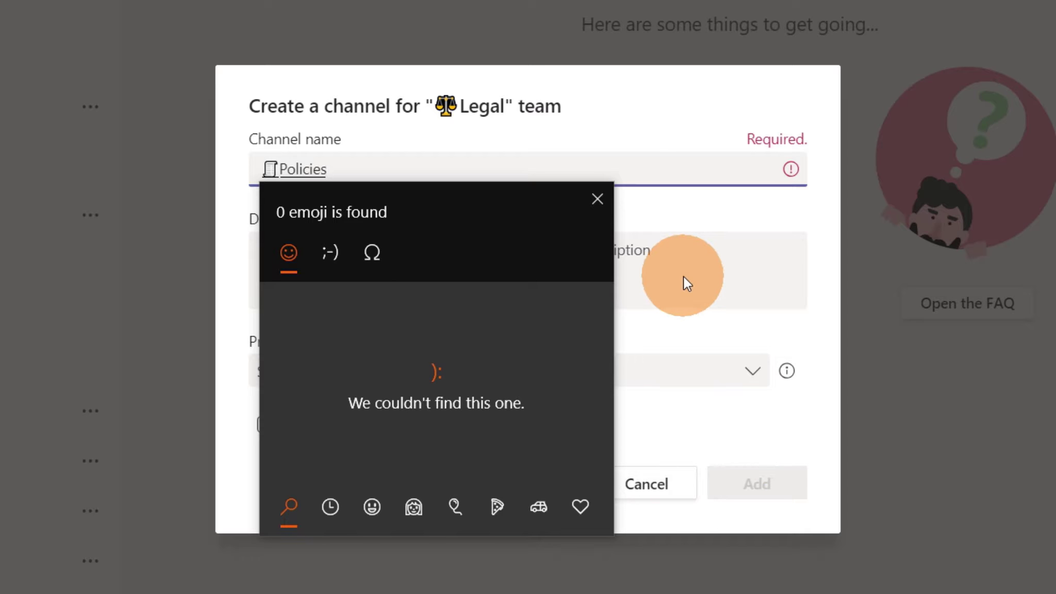
left_click(595, 199)
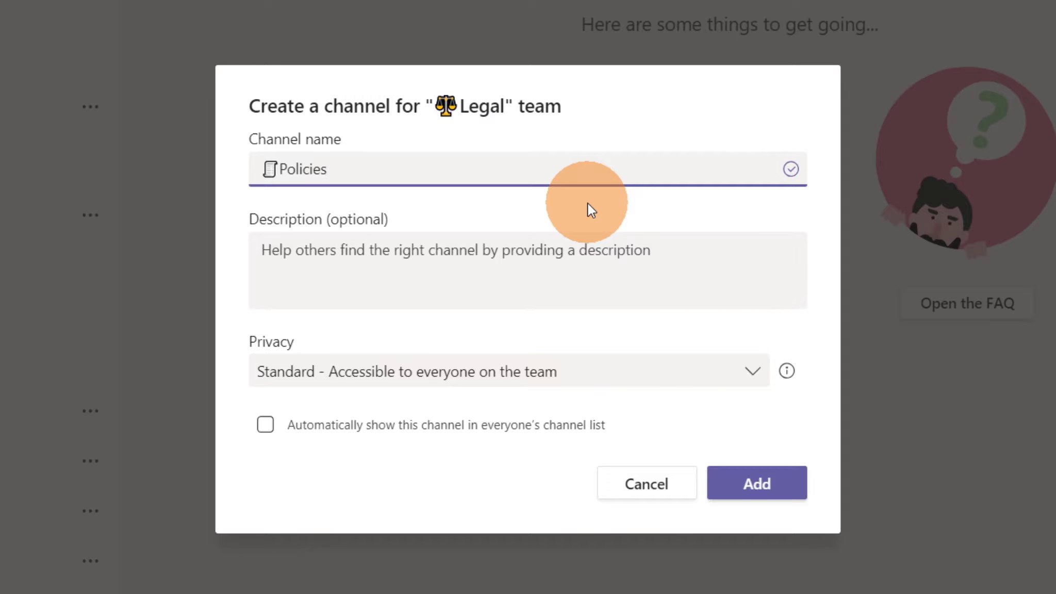
left_click(765, 480)
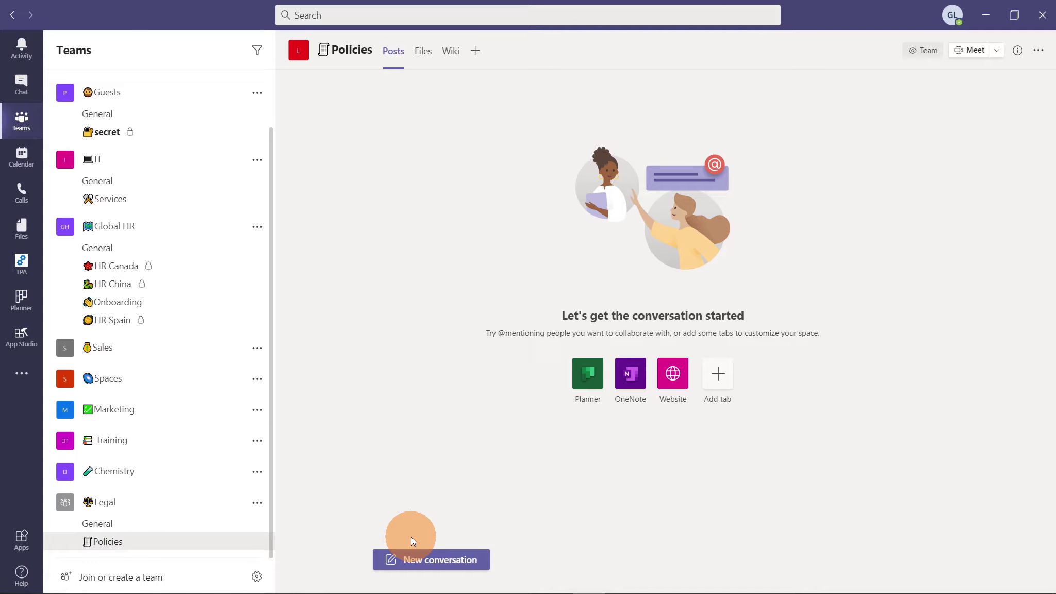
Start a new Policies post, try the ':we' emoji shortcode, then dismiss and erase it
left_click(452, 560)
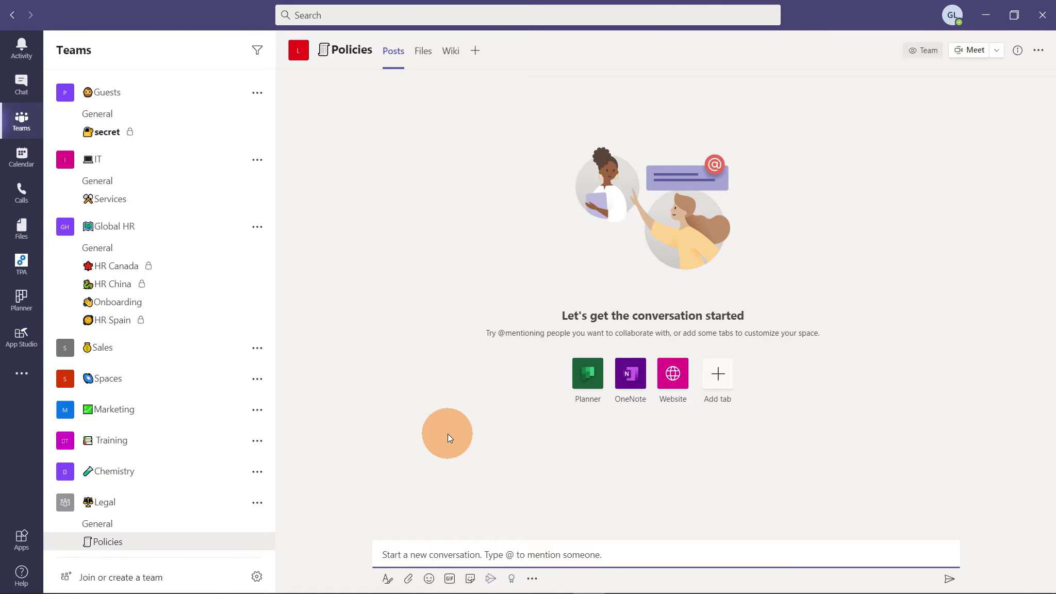
type(":")
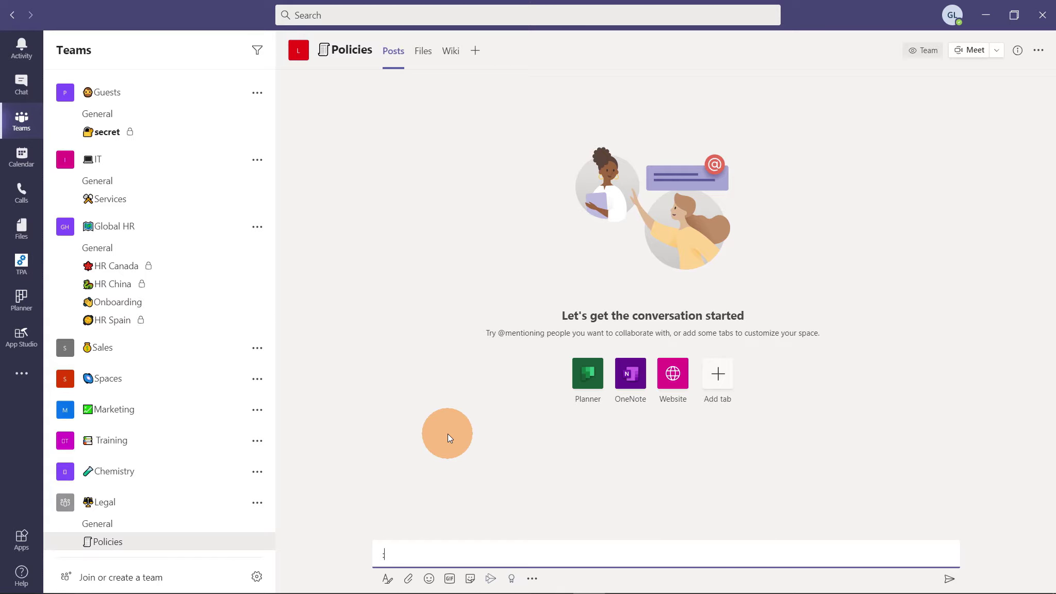
type("w")
type("e")
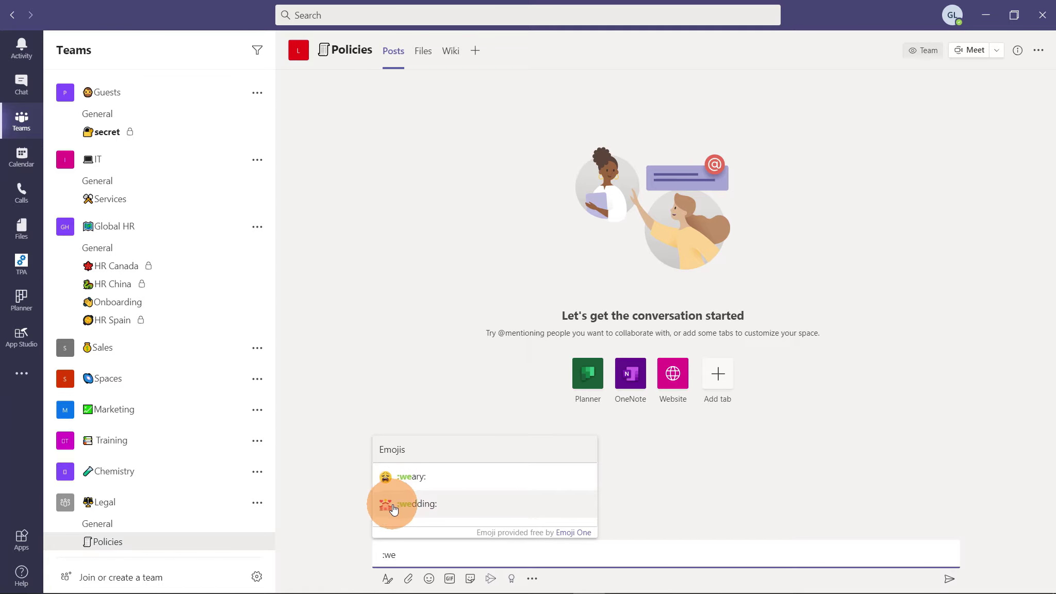
key("Escape")
left_click(448, 559)
key("BackSpace")
key("BackSpace")
key("BackSpace")
type(":ham")
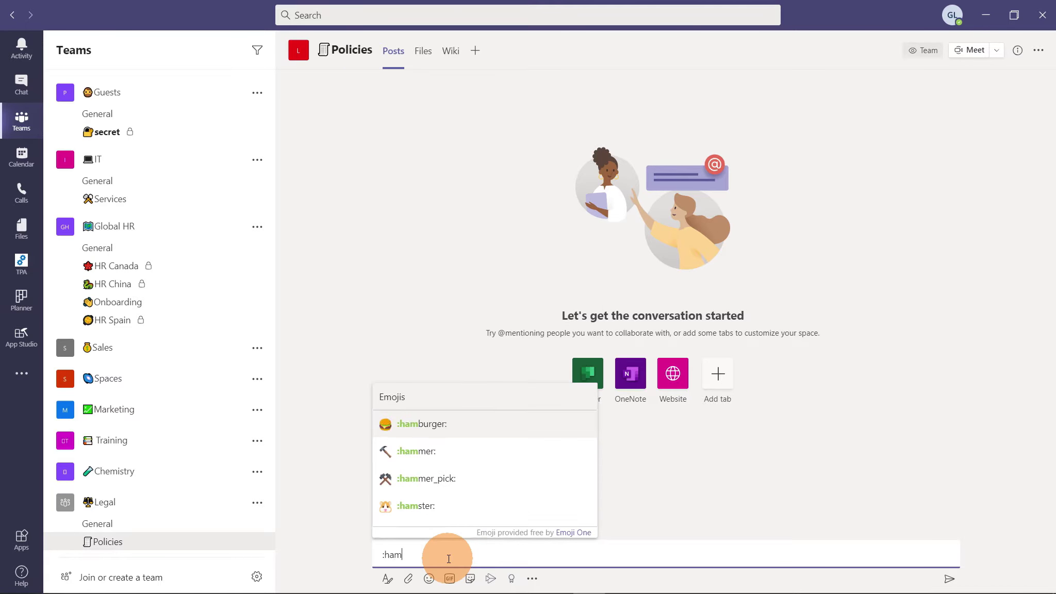
left_click(438, 455)
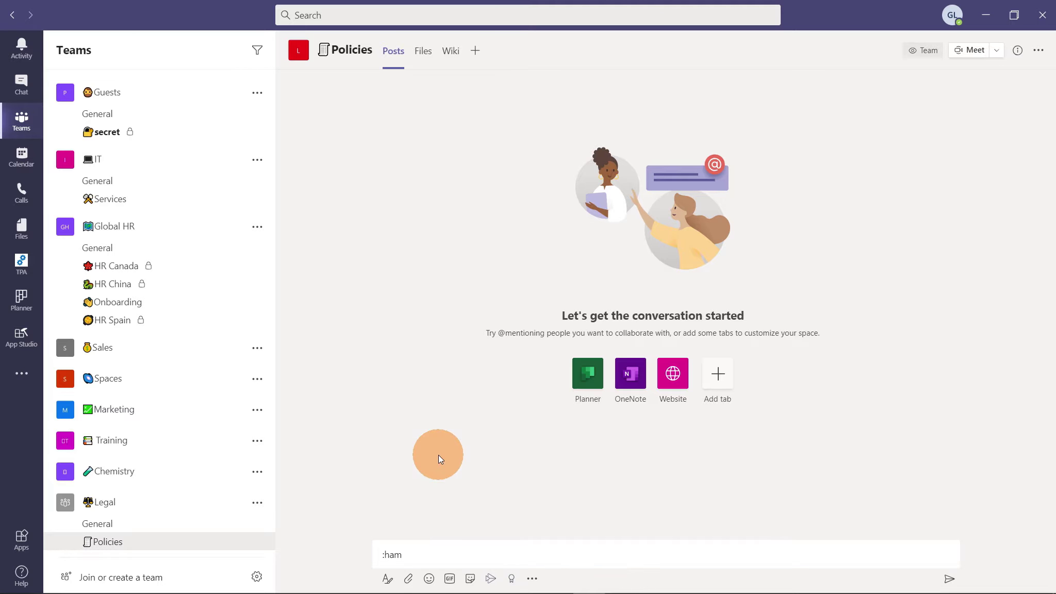
left_click(481, 561)
key("BackSpace")
key("BackSpace")
key("BackSpace")
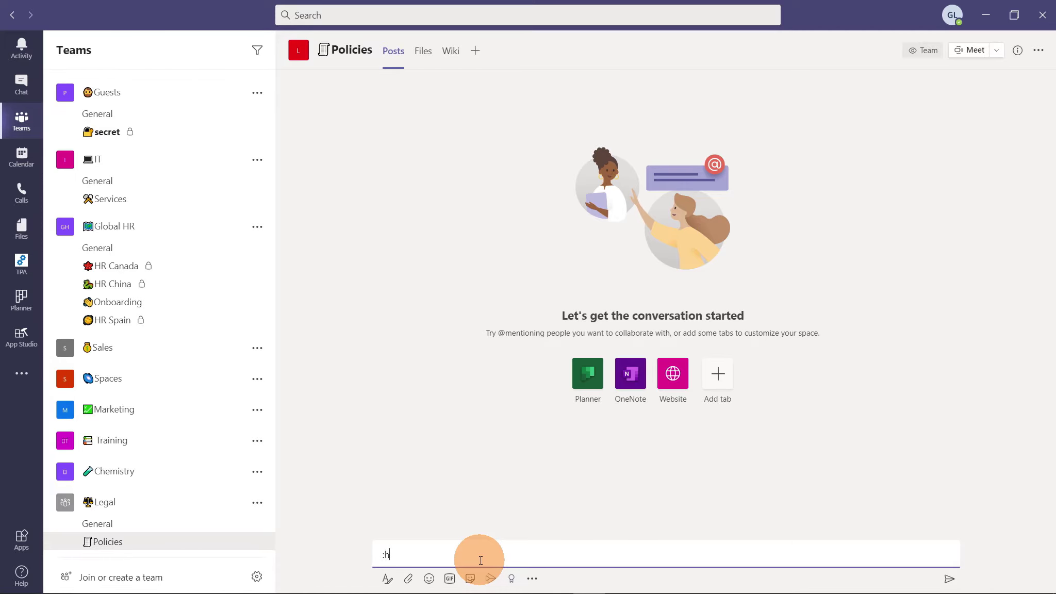
type("hand")
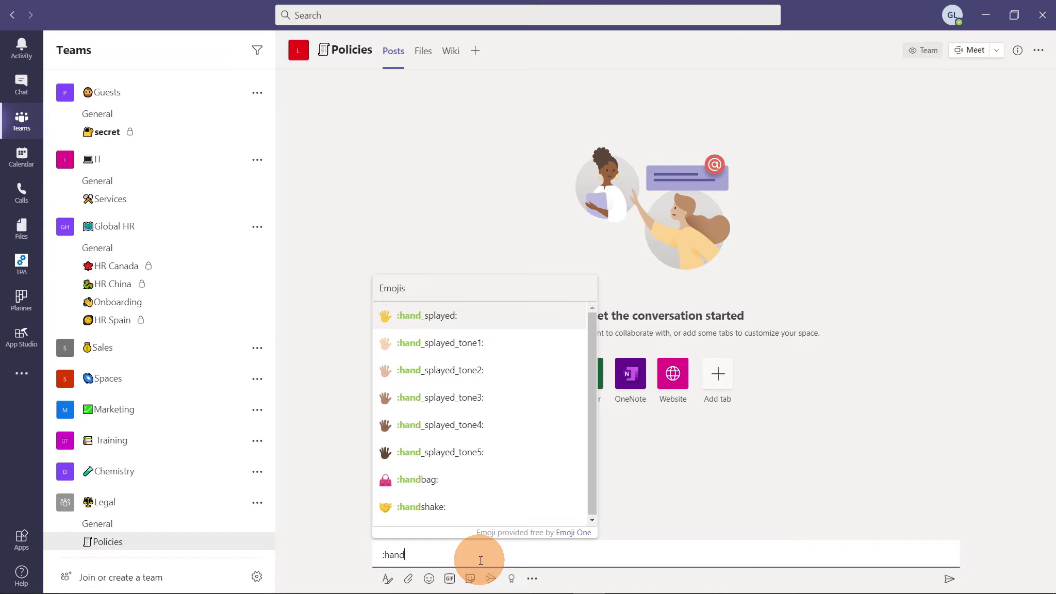
left_click(441, 371)
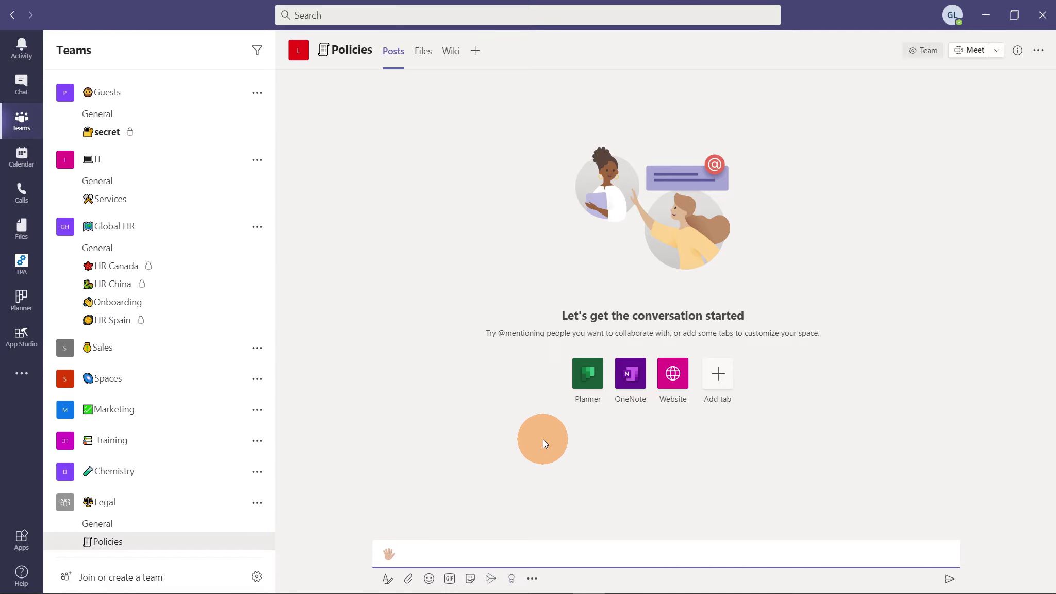
type("Hello")
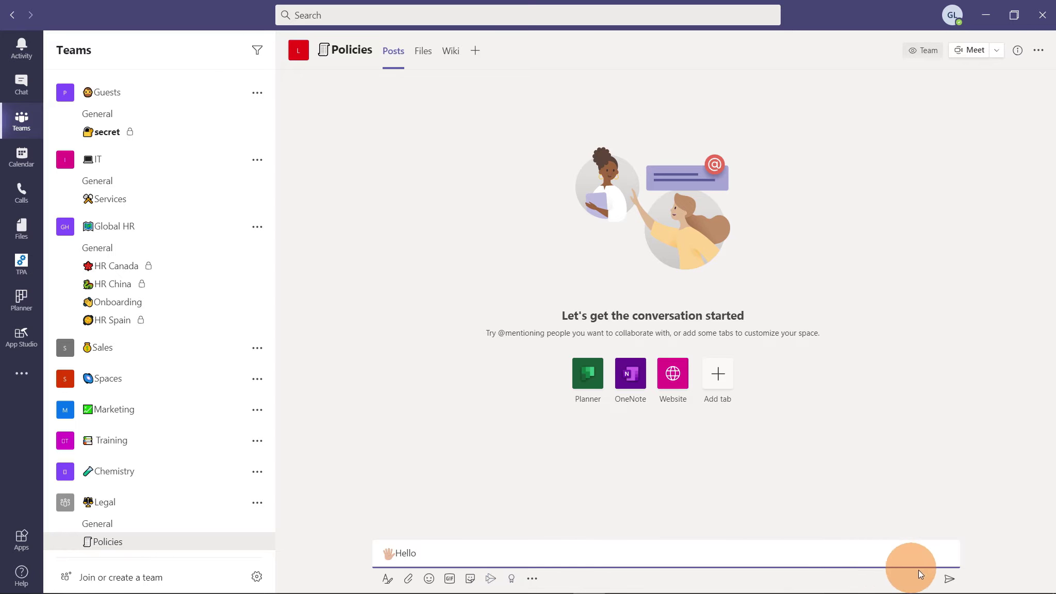
Start a new chat message and enter the ':tr' shortcode to find the tangerine emoji
left_click(950, 578)
left_click(23, 92)
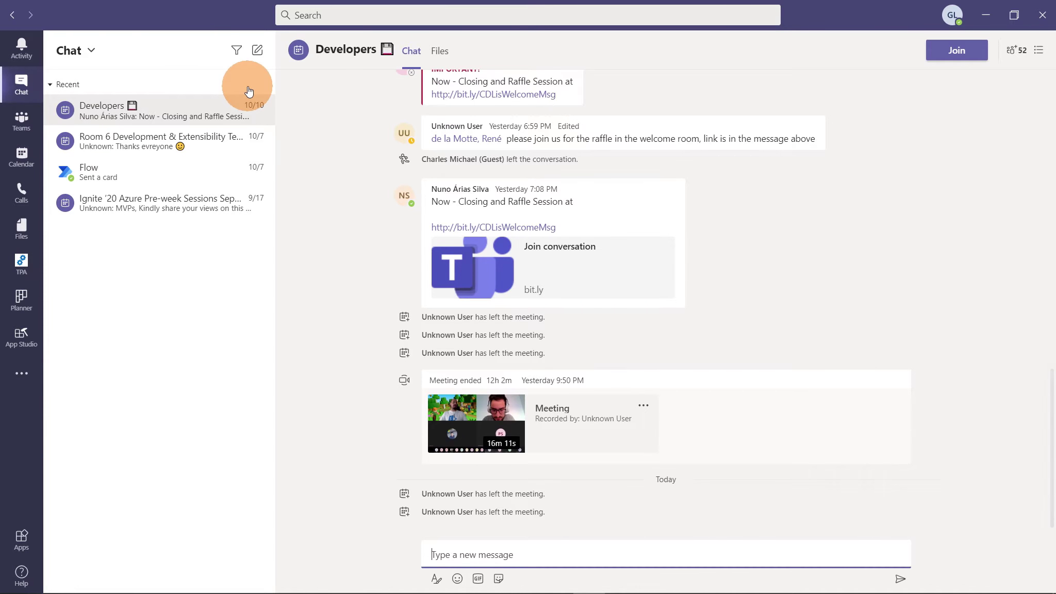
left_click(21, 87)
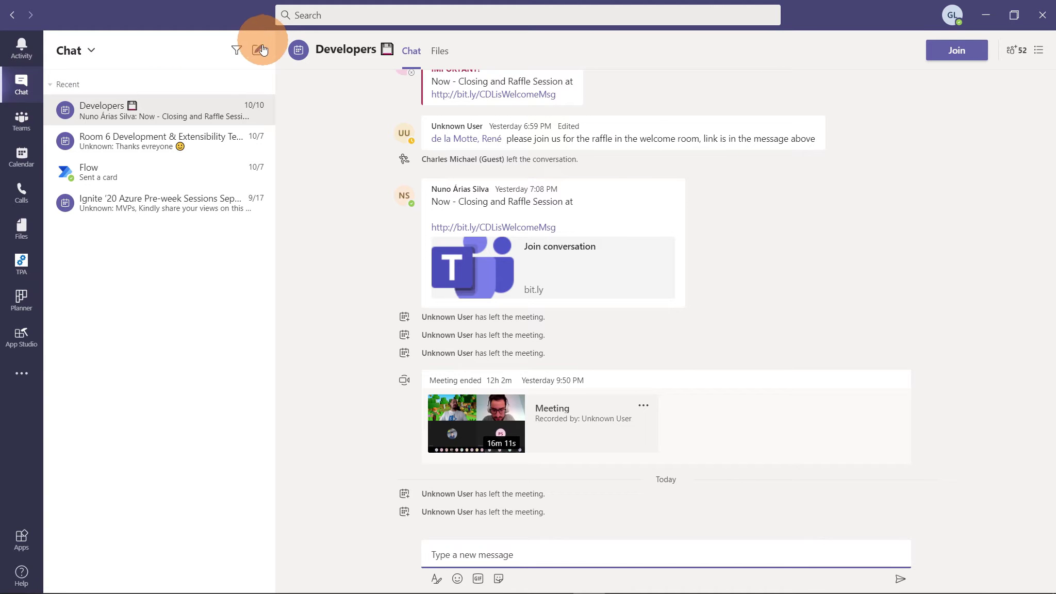
left_click(261, 52)
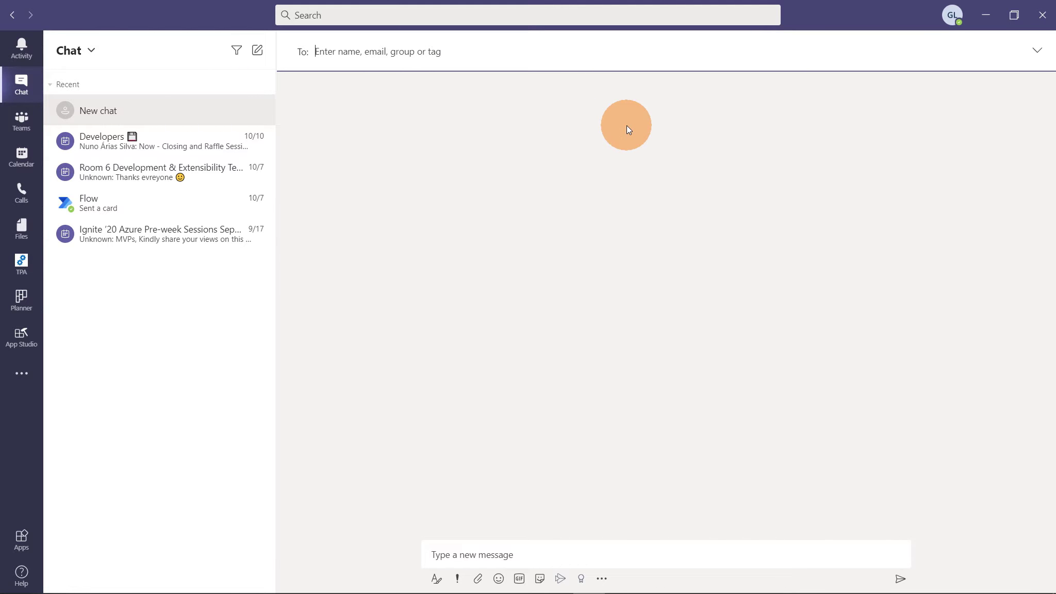
type("lee")
left_click(498, 94)
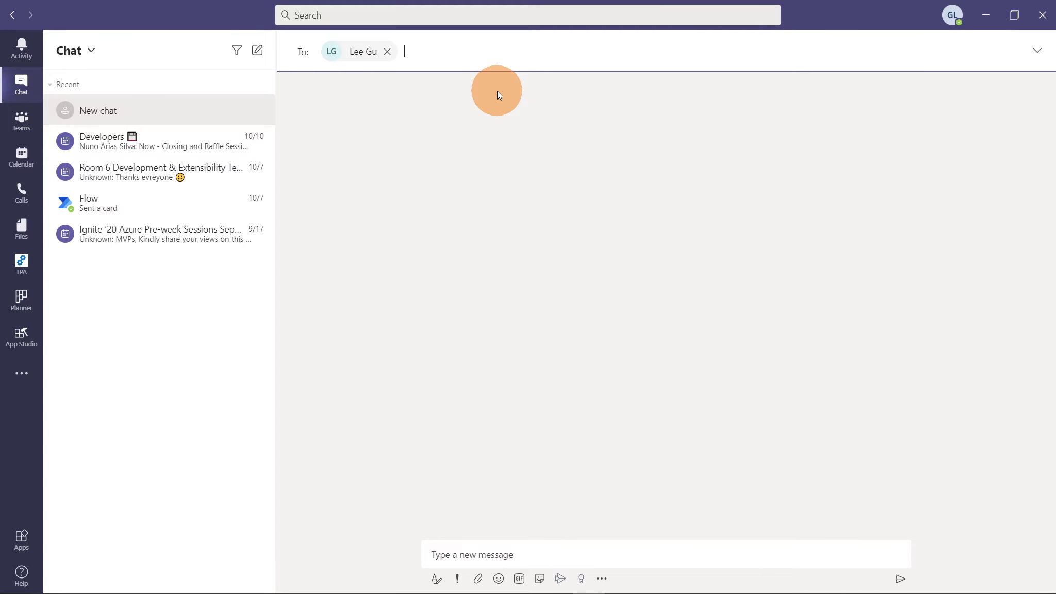
left_click(500, 542)
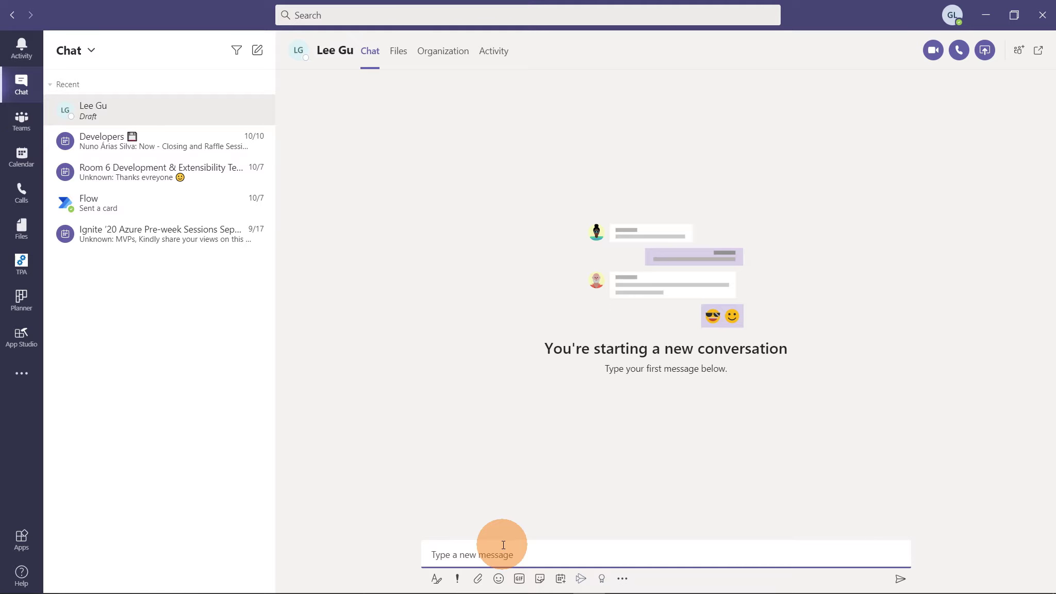
type(":t")
type("r")
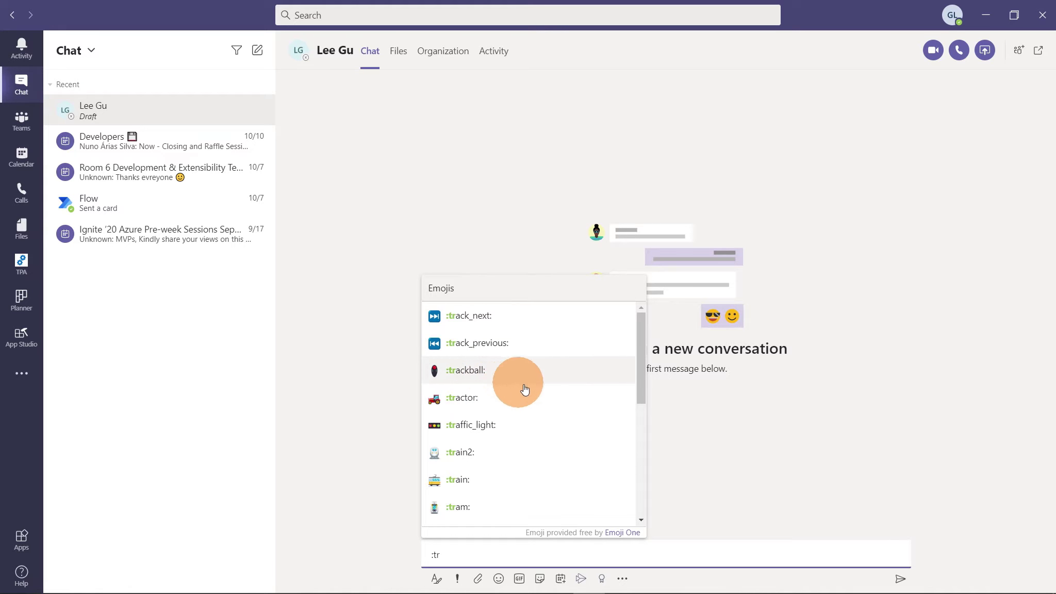
left_click(496, 456)
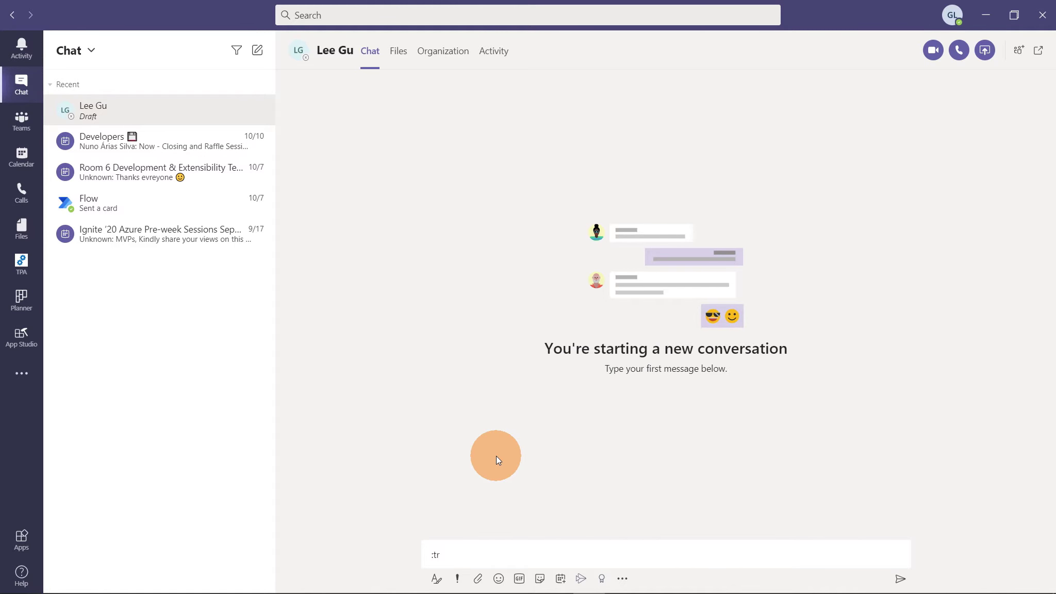
left_click(503, 557)
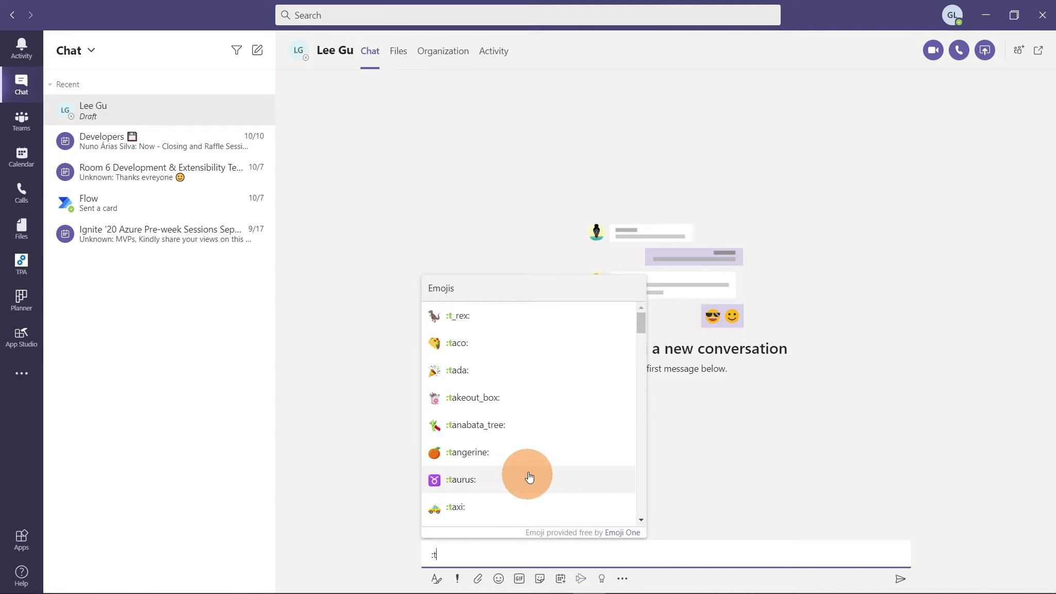
left_click(472, 463)
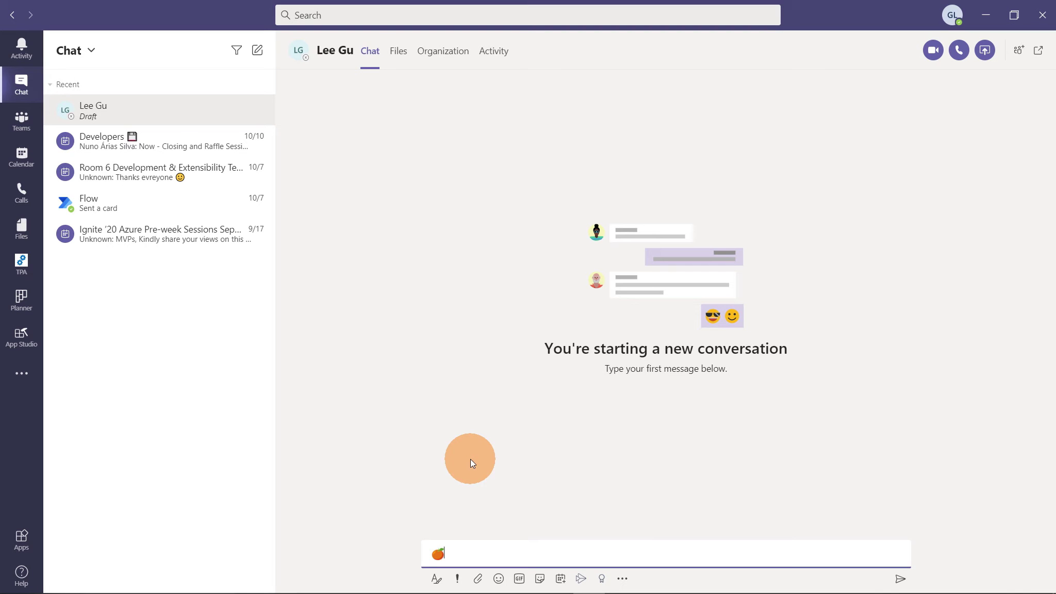
Add the word 'tangerin' after the emoji and send the chat message
type("tangerin")
key("Return")
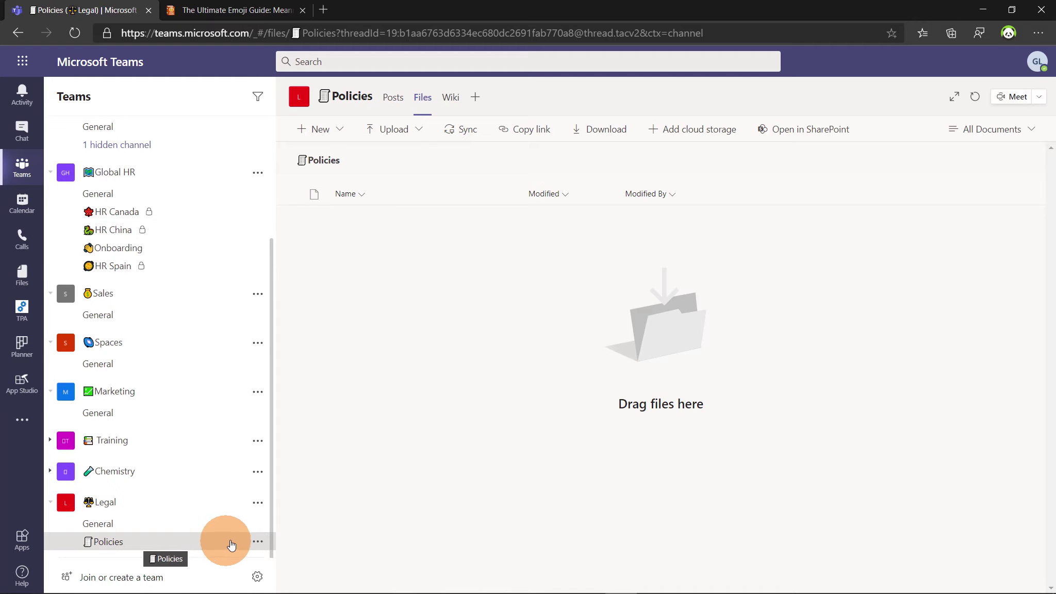
Open the Policies files in SharePoint and select the scroll emoji in the web address
left_click(790, 129)
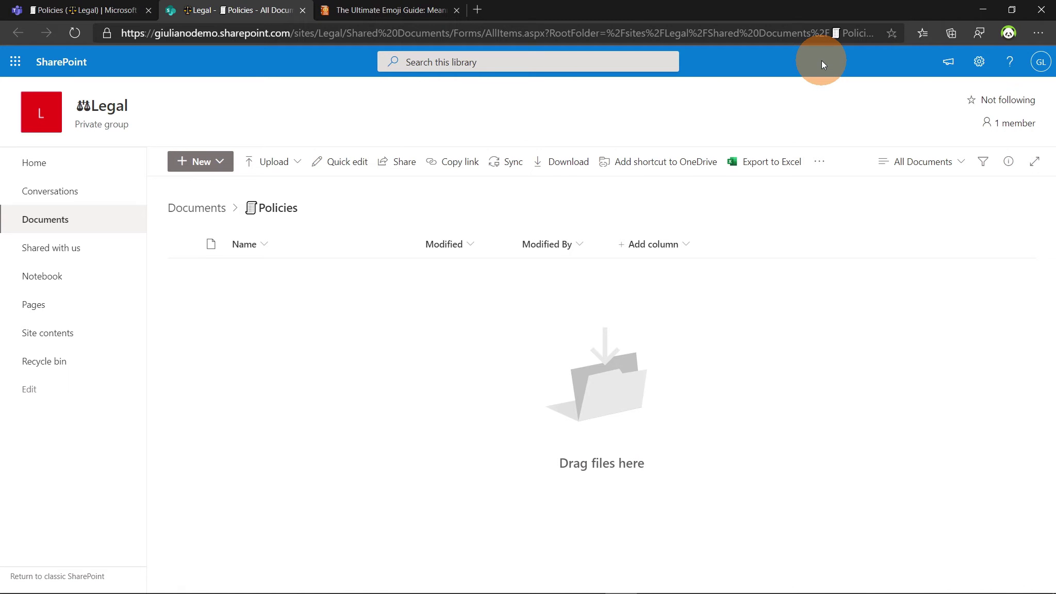
left_click(837, 33)
double_click(835, 33)
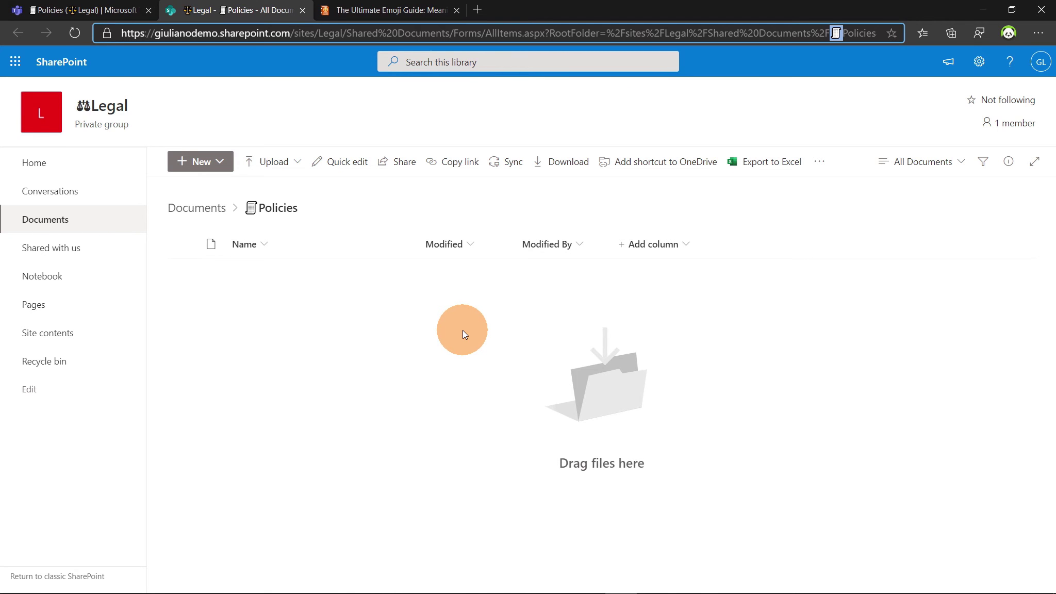
left_click(385, 13)
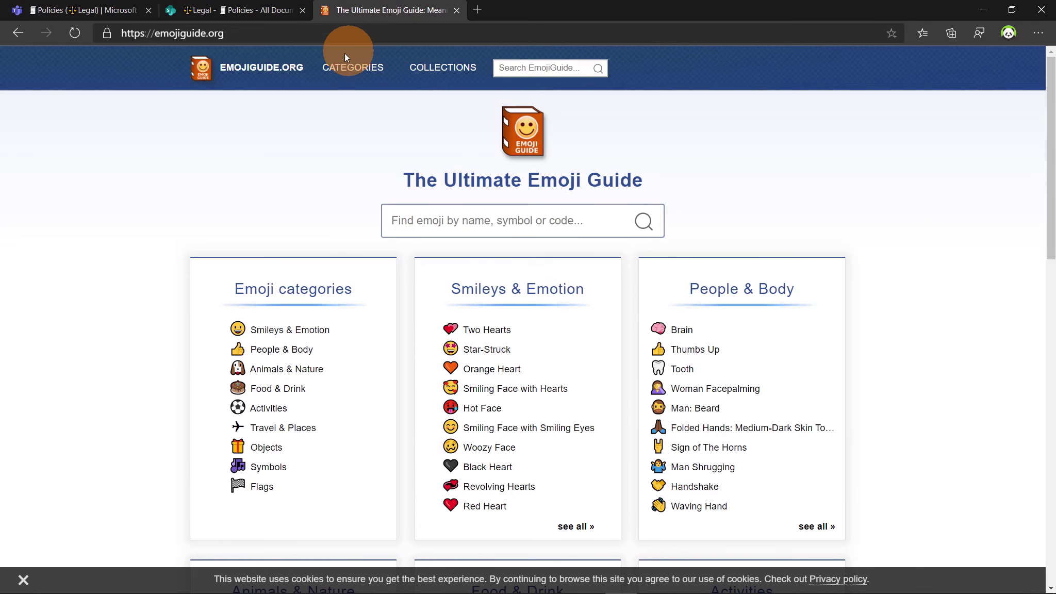